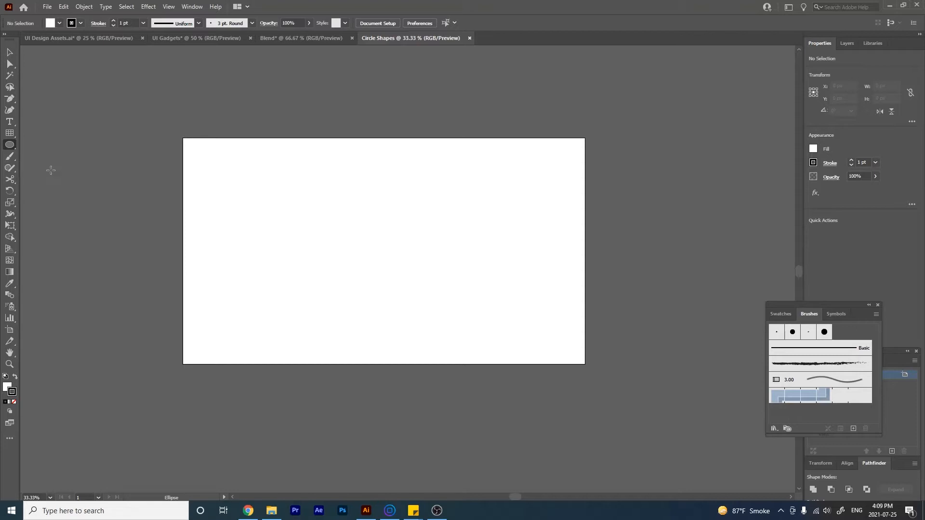
# - Draw a 91 px circle on the artboard and a hexagon about 101 × 87 px just beside it on the right
pyautogui.moveTo(285, 232)
pyautogui.mouseDown()
pyautogui.moveTo(378, 331)
pyautogui.moveTo(351, 306)
pyautogui.mouseUp()
pyautogui.press('z')
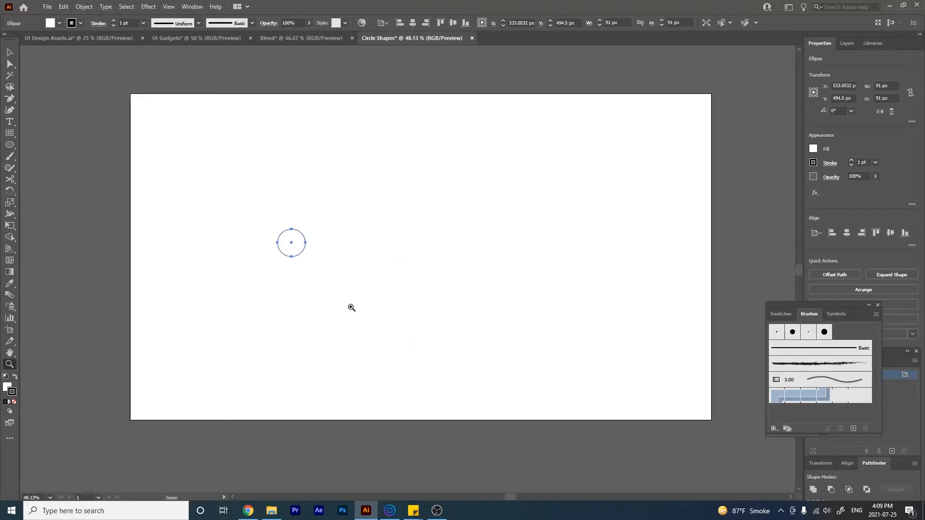
pyautogui.click(13, 146)
pyautogui.click(58, 180)
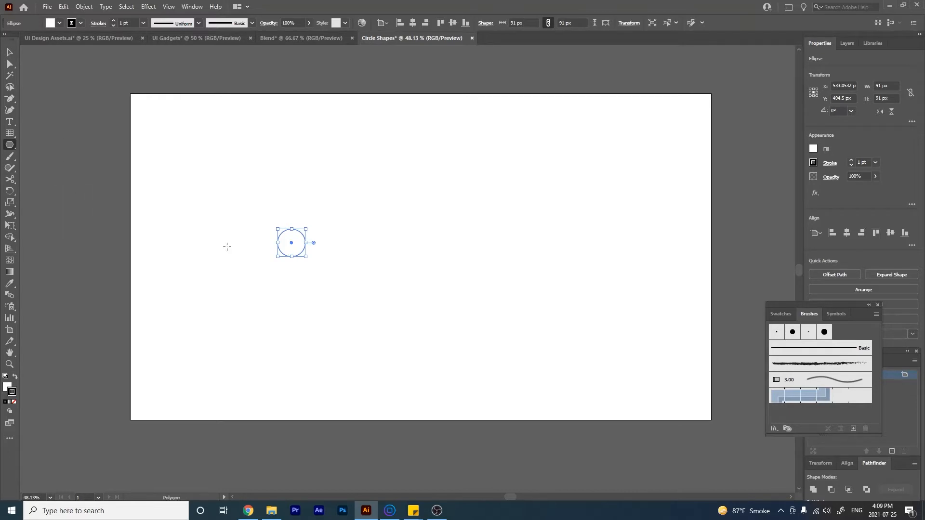
pyautogui.moveTo(334, 243)
pyautogui.mouseDown()
pyautogui.moveTo(354, 257)
pyautogui.moveTo(344, 253)
pyautogui.mouseUp()
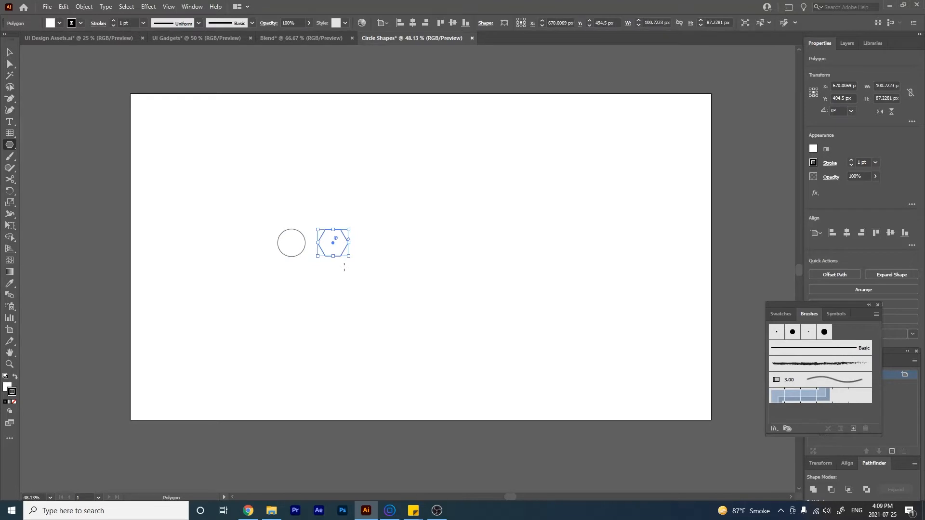
# - Fill the hexagon with black
pyautogui.click(814, 149)
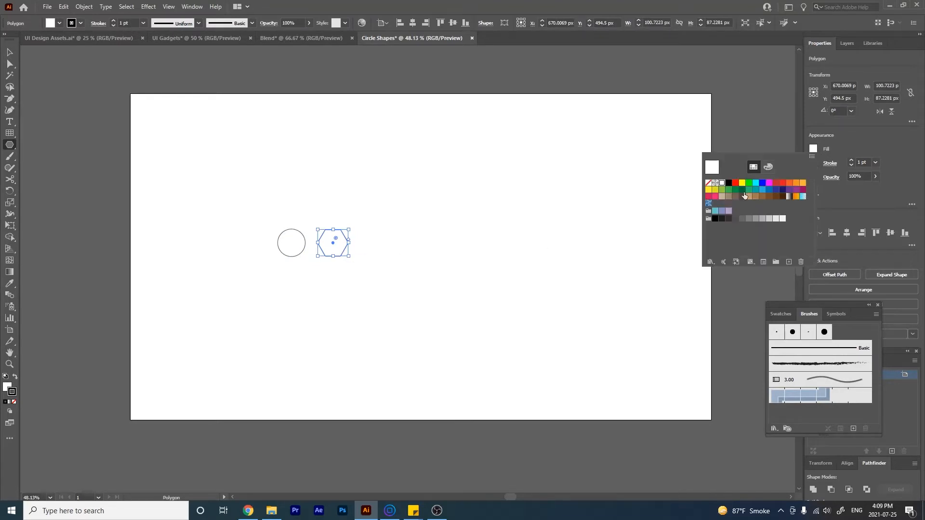
pyautogui.click(729, 183)
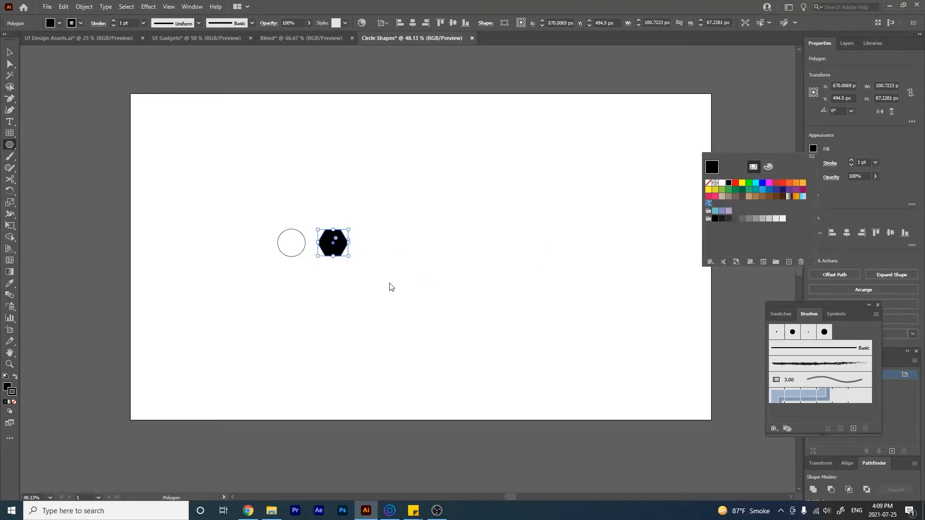
pyautogui.click(312, 290)
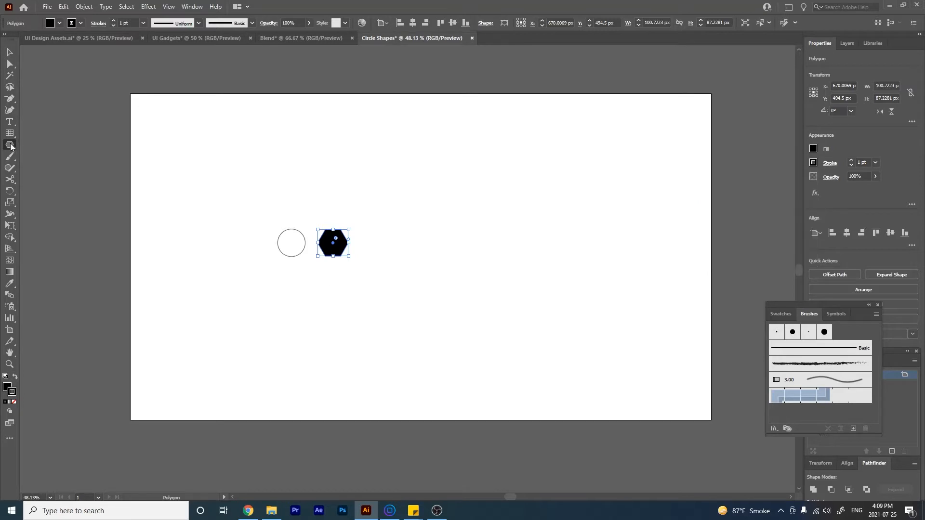
# - Draw a thin black rectangle about 228 × 25 px to the right of the hexagon, vertically centred with it
pyautogui.moveTo(16, 145); pyautogui.dragTo(42, 145)
pyautogui.moveTo(365, 243); pyautogui.dragTo(408, 247)
pyautogui.press('v')
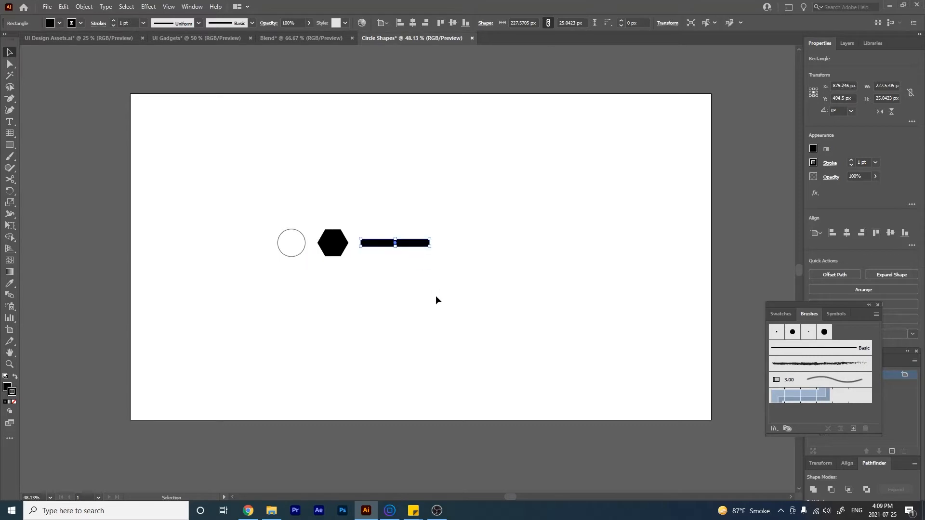
pyautogui.click(435, 300)
# - Scale the black hexagon down proportionally to about half its size
pyautogui.click(336, 244)
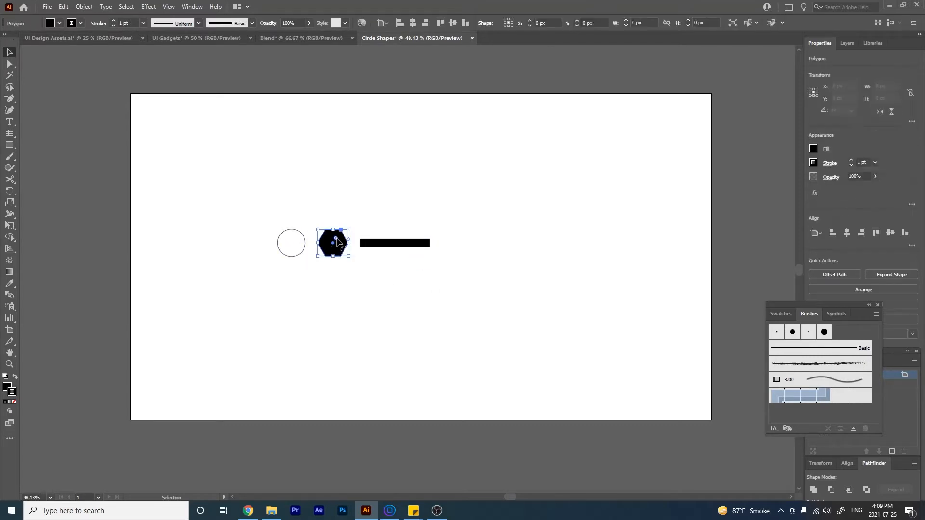
pyautogui.moveTo(348, 228); pyautogui.dragTo(331, 243)
pyautogui.click(369, 276)
# - Align the circle, hexagon and rectangle to their vertical centres and distribute their centres horizontally
pyautogui.moveTo(491, 289); pyautogui.dragTo(267, 216)
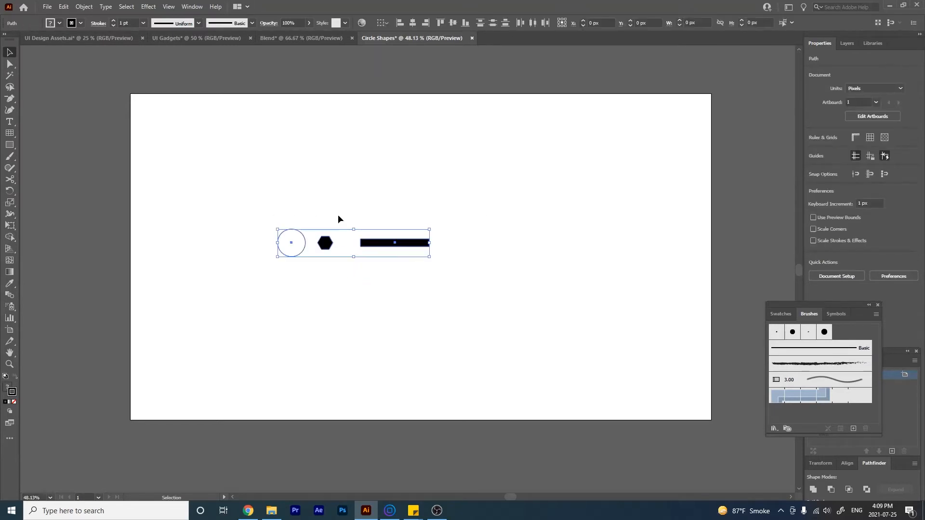
pyautogui.click(453, 22)
pyautogui.click(534, 155)
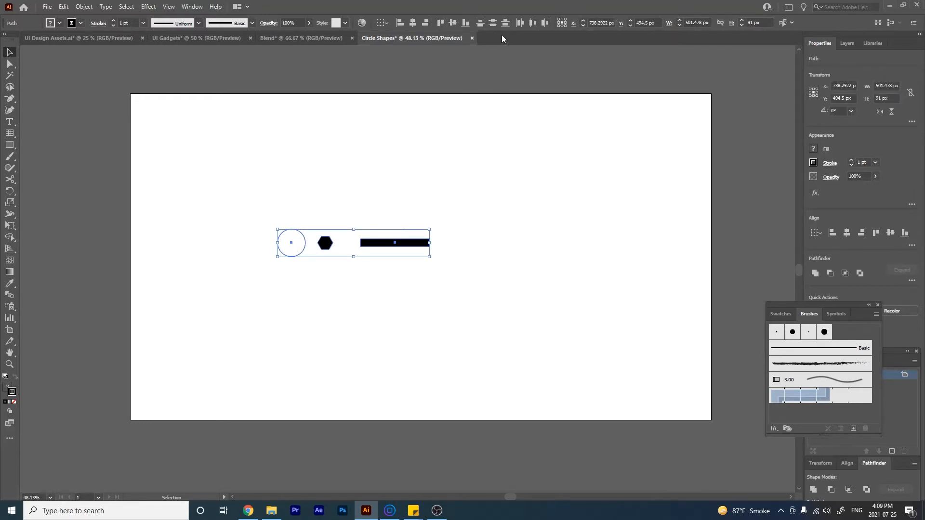
pyautogui.click(535, 23)
pyautogui.click(562, 232)
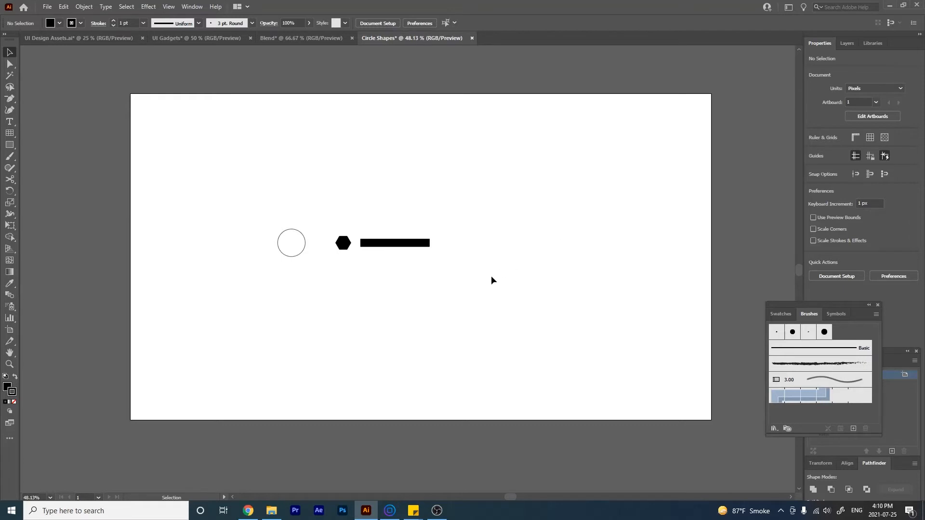
# - Create a copy of all three shapes rotated 36° around a point to the right of the rectangle
pyautogui.moveTo(466, 279); pyautogui.dragTo(256, 196)
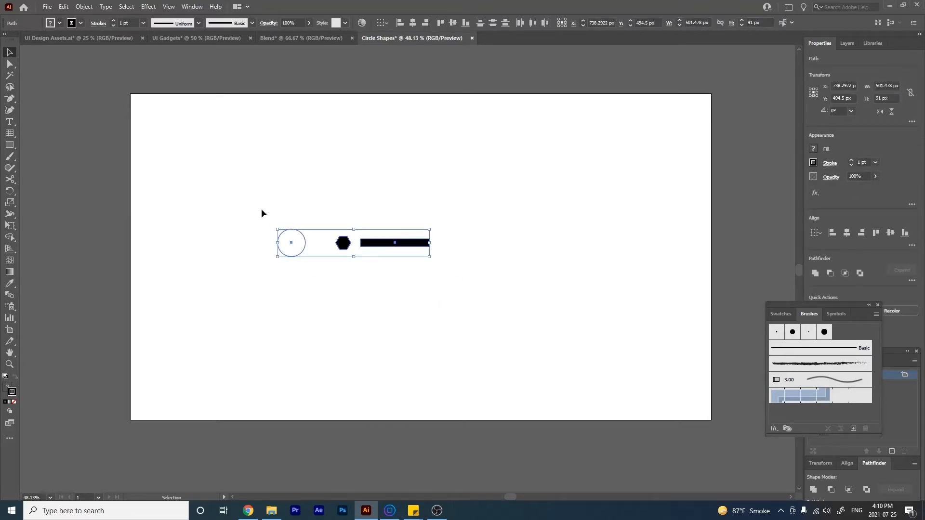
pyautogui.press('r')
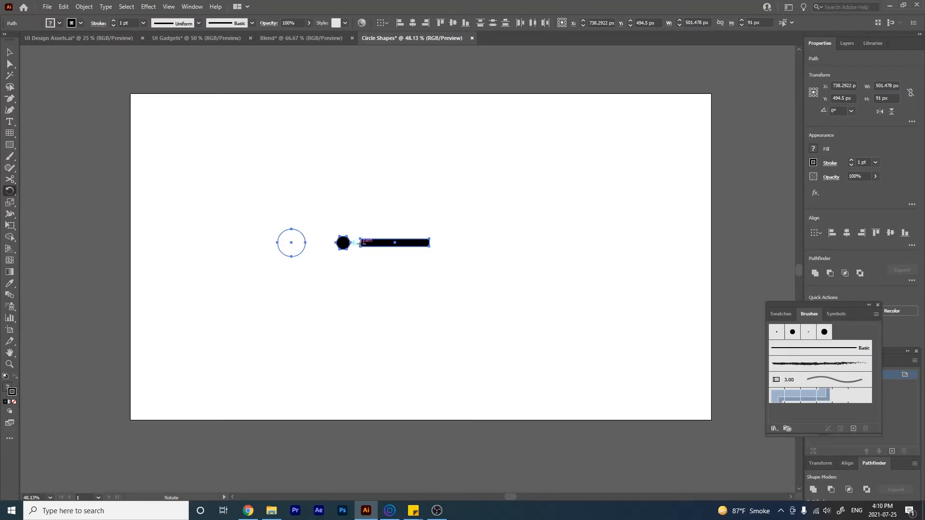
pyautogui.hotkey('ctrl', 'space')
pyautogui.moveTo(354, 246); pyautogui.dragTo(390, 306)
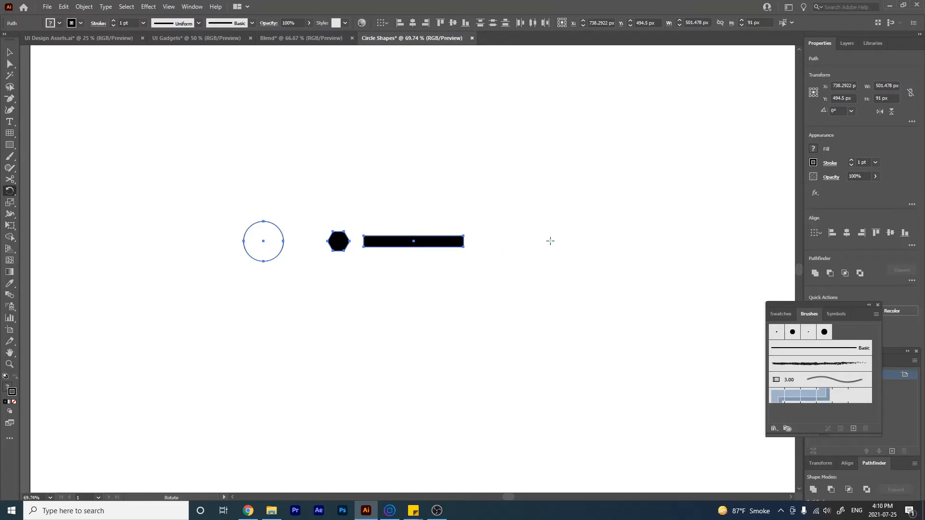
pyautogui.keyDown('alt'); pyautogui.click(551, 241); pyautogui.keyUp('alt')
pyautogui.moveTo(435, 200); pyautogui.dragTo(184, 110)
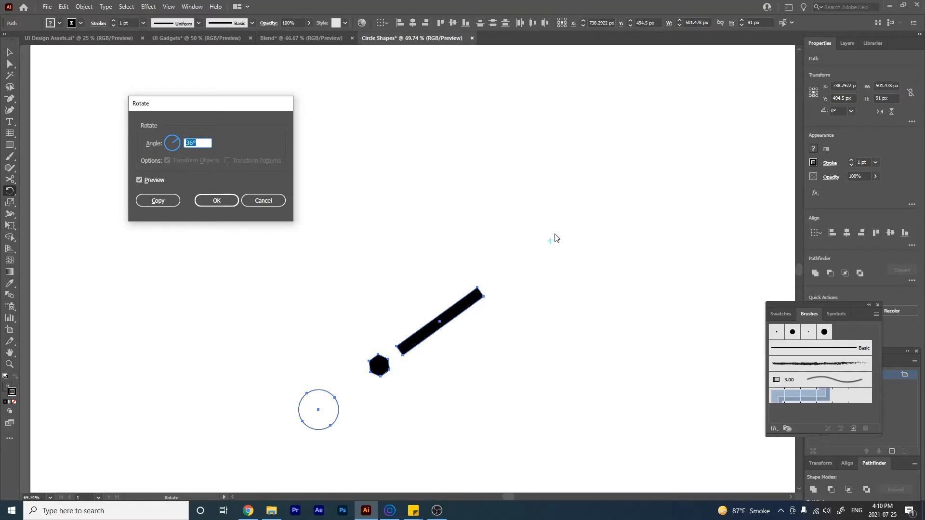
pyautogui.moveTo(253, 107); pyautogui.dragTo(399, 112)
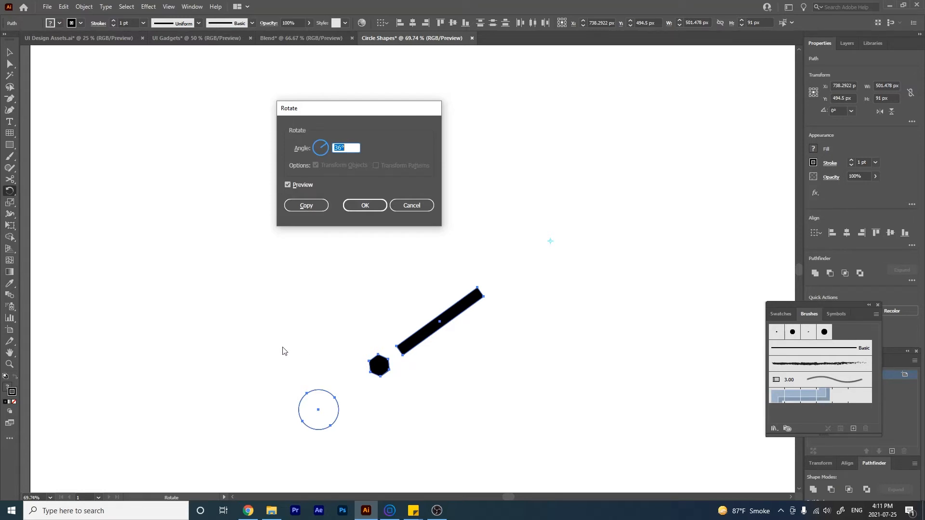
pyautogui.click(307, 206)
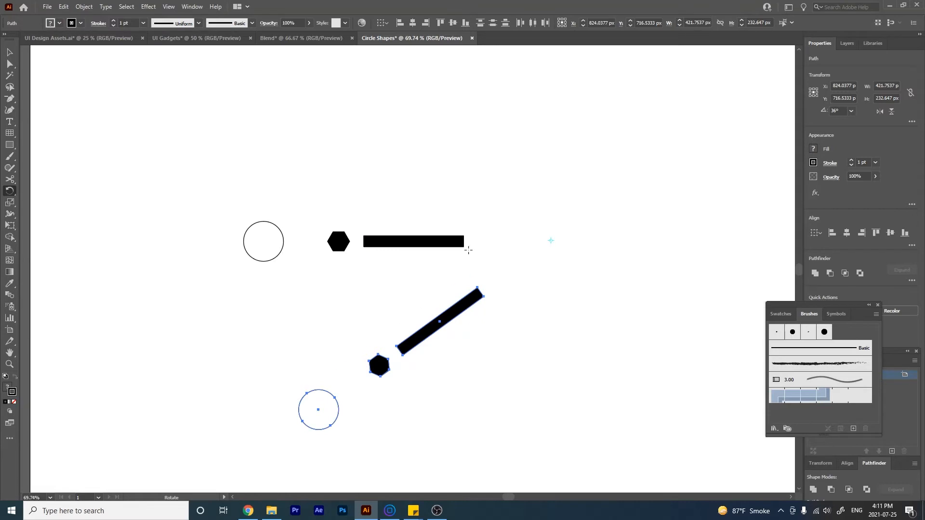
# - Repeat the 36° rotated copy until ten sets of shapes complete a full circle
pyautogui.hotkey('ctrl', 'd')
pyautogui.hotkey('ctrl', 'd')
pyautogui.hotkey('ctrl', 'd')
pyautogui.hotkey('ctrl', 'd')
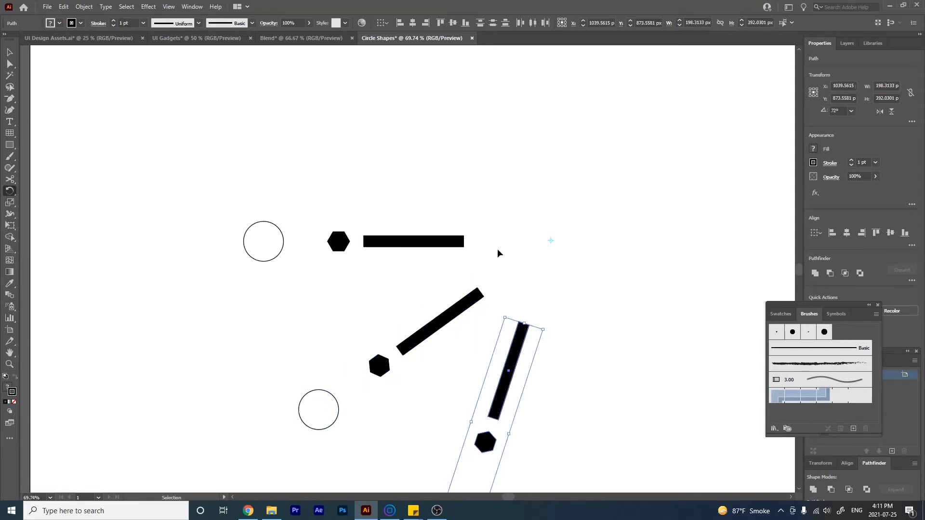
pyautogui.hotkey('ctrl', 'd')
pyautogui.hotkey('ctrl', 'd')
pyautogui.hotkey('ctrl', 'd')
pyautogui.hotkey('ctrl', 'd')
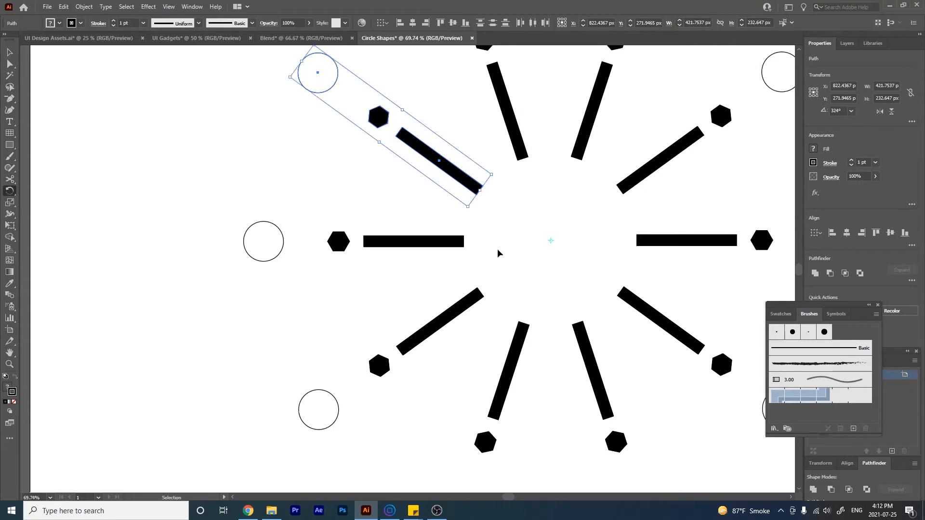
# - Scale the whole radial pattern down to about 274 × 226 px and move it near the artboard's centre
pyautogui.hotkey('ctrl', '-')
pyautogui.hotkey('ctrl', '-')
pyautogui.moveTo(539, 341); pyautogui.dragTo(427, 271)
pyautogui.press('v')
pyautogui.hotkey('ctrl', 'a')
pyautogui.hotkey('ctrl', '-')
pyautogui.click(599, 436)
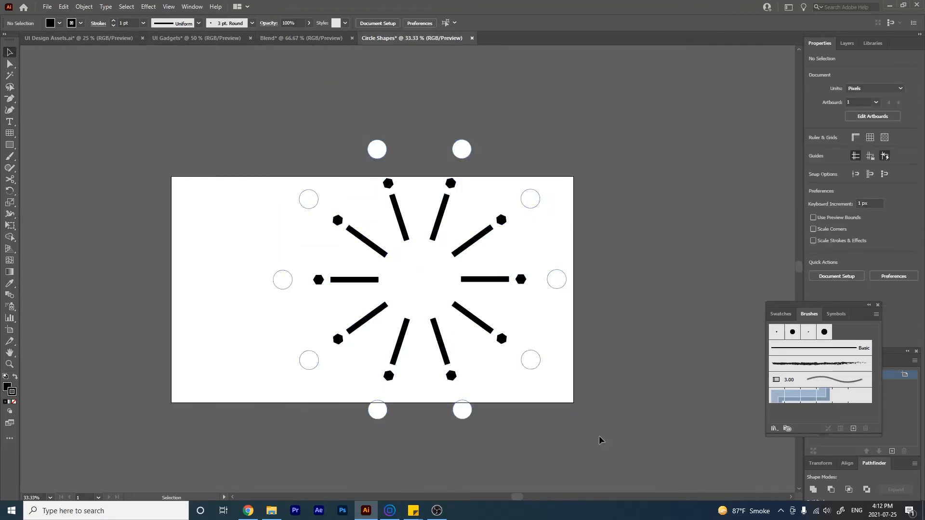
pyautogui.moveTo(593, 461); pyautogui.dragTo(223, 109)
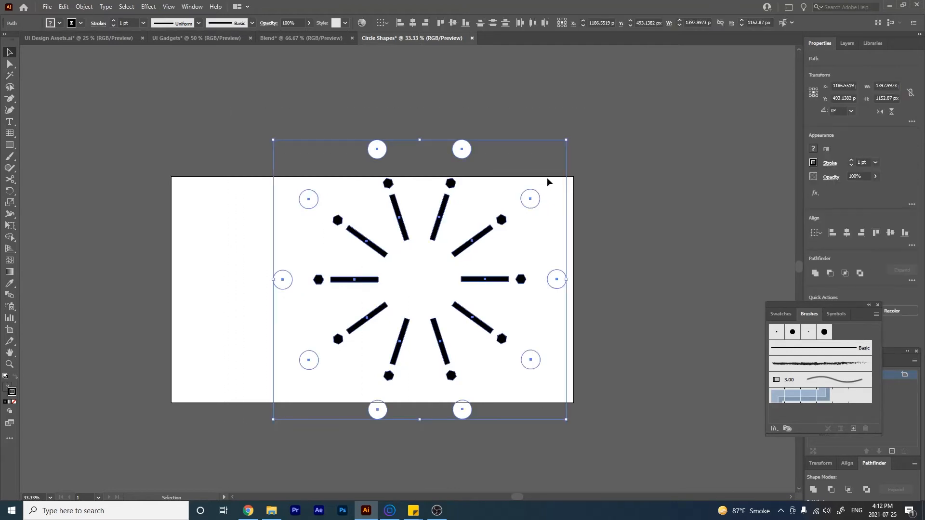
pyautogui.moveTo(566, 139); pyautogui.dragTo(342, 301)
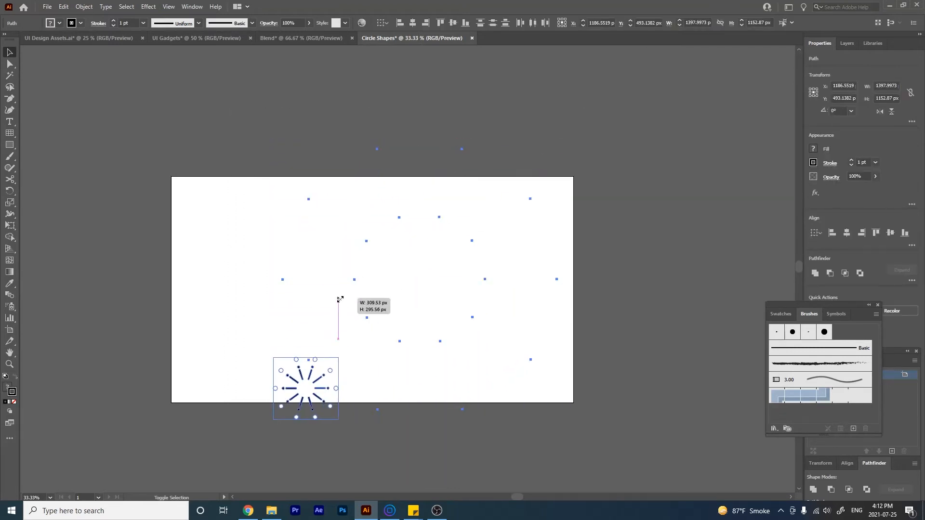
pyautogui.moveTo(310, 388); pyautogui.dragTo(359, 302)
pyautogui.moveTo(354, 400); pyautogui.dragTo(246, 337)
pyautogui.moveTo(305, 389); pyautogui.dragTo(365, 290)
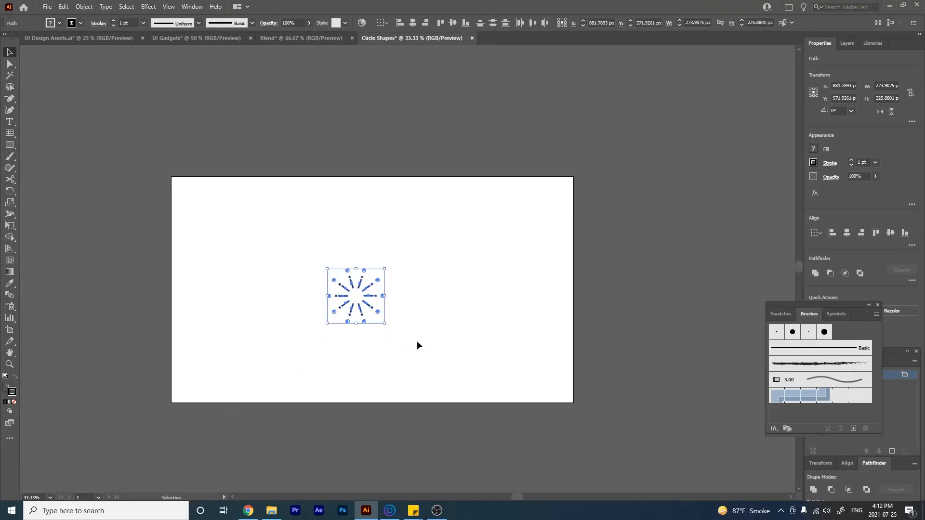
# - Draw a small black circle in the empty centre of the radial pattern
pyautogui.click(418, 340)
pyautogui.hotkey('ctrl', '+')
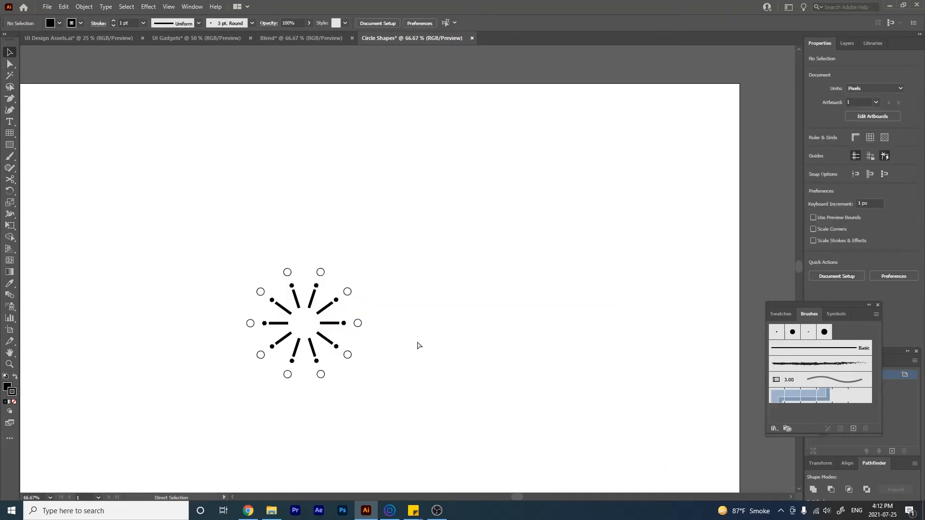
pyautogui.hotkey('ctrl', '+')
pyautogui.press('space')
pyautogui.moveTo(392, 450); pyautogui.dragTo(521, 337)
pyautogui.click(10, 145)
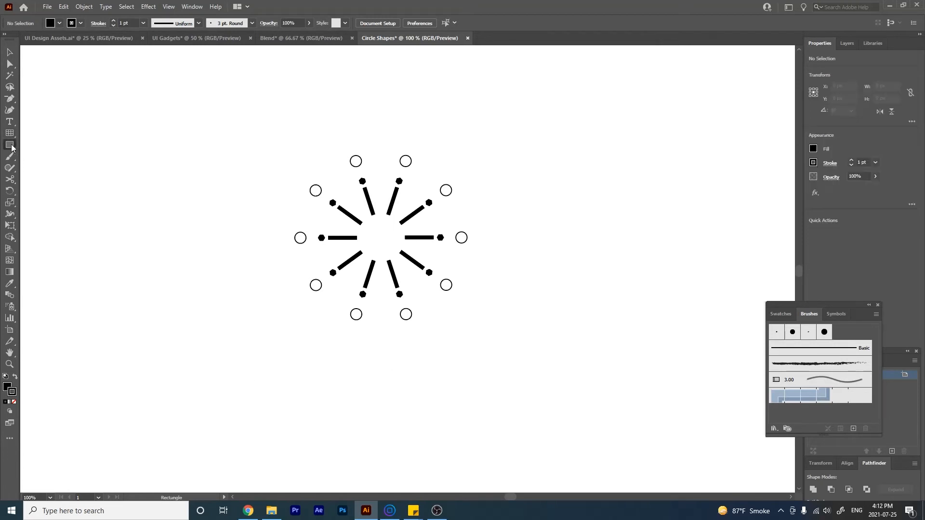
pyautogui.click(44, 167)
pyautogui.moveTo(369, 228); pyautogui.dragTo(385, 245)
pyautogui.press('v')
pyautogui.click(506, 354)
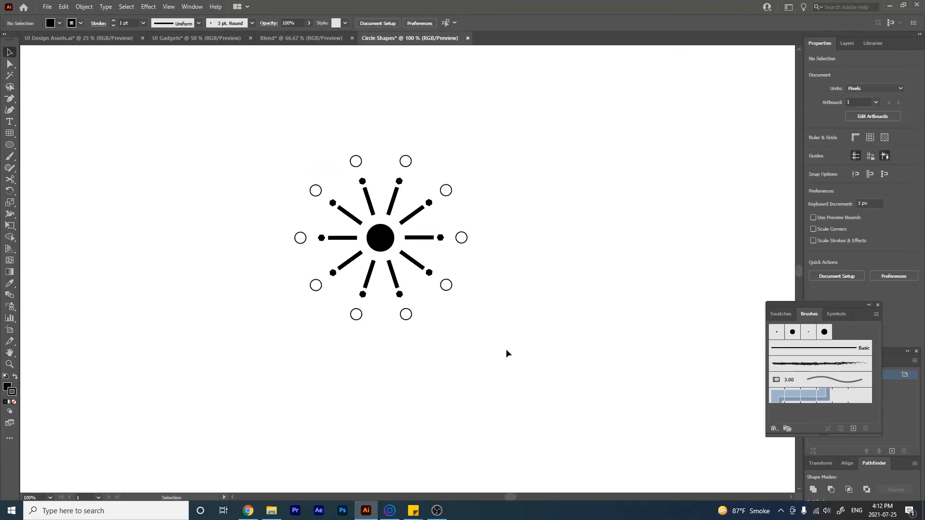
# - Draw a circle about 399 px across around the whole radial pattern and set its fill to none
pyautogui.press('m')
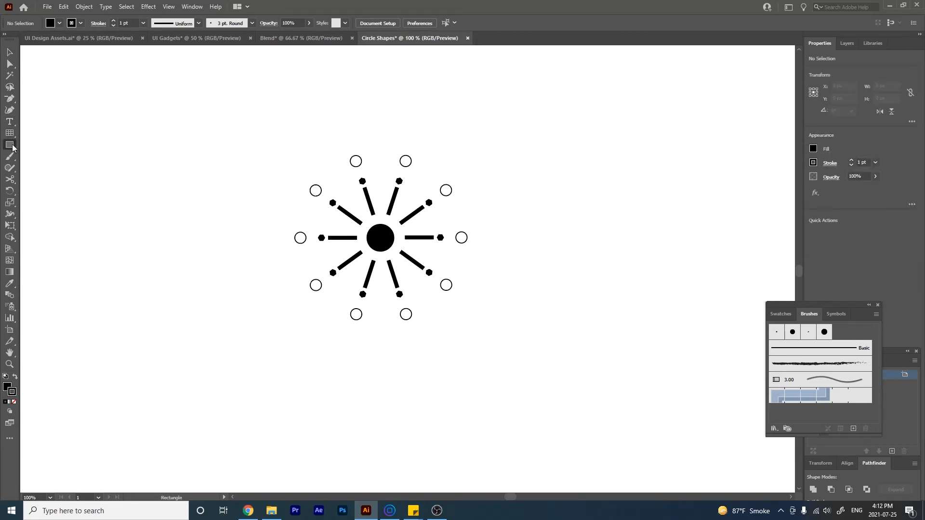
pyautogui.moveTo(11, 147); pyautogui.dragTo(10, 147)
pyautogui.click(58, 168)
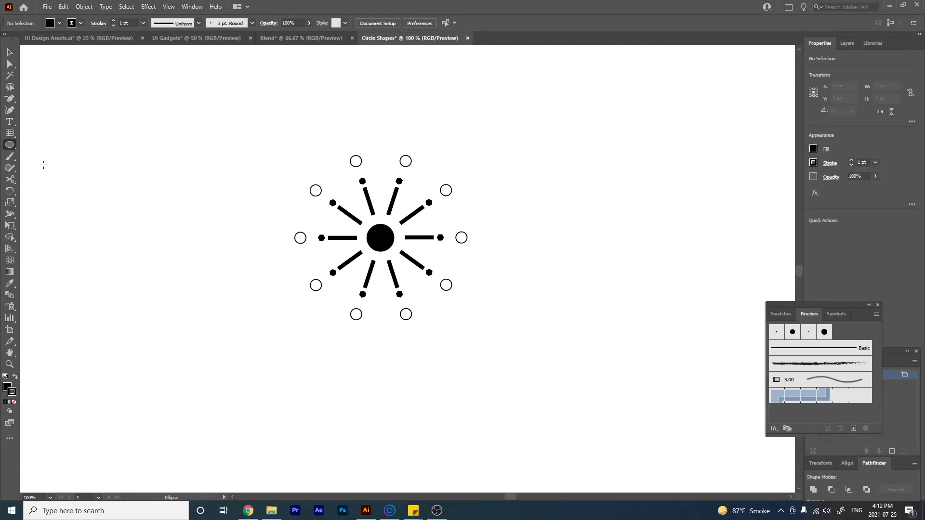
pyautogui.moveTo(246, 108); pyautogui.dragTo(497, 360)
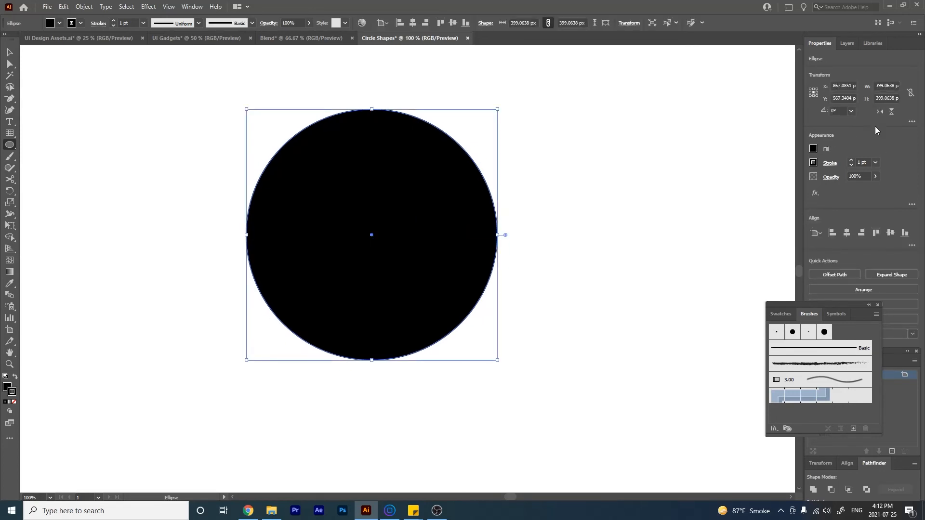
pyautogui.click(813, 150)
pyautogui.click(708, 183)
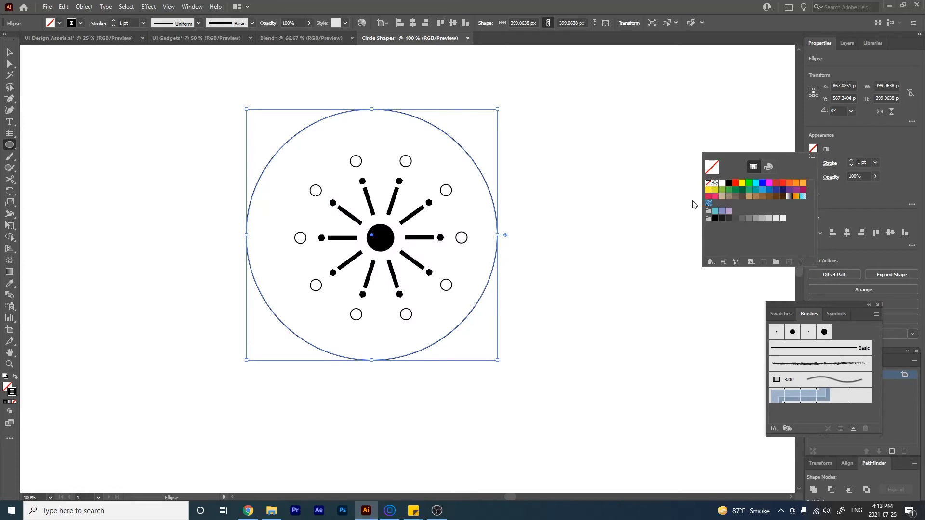
pyautogui.click(859, 140)
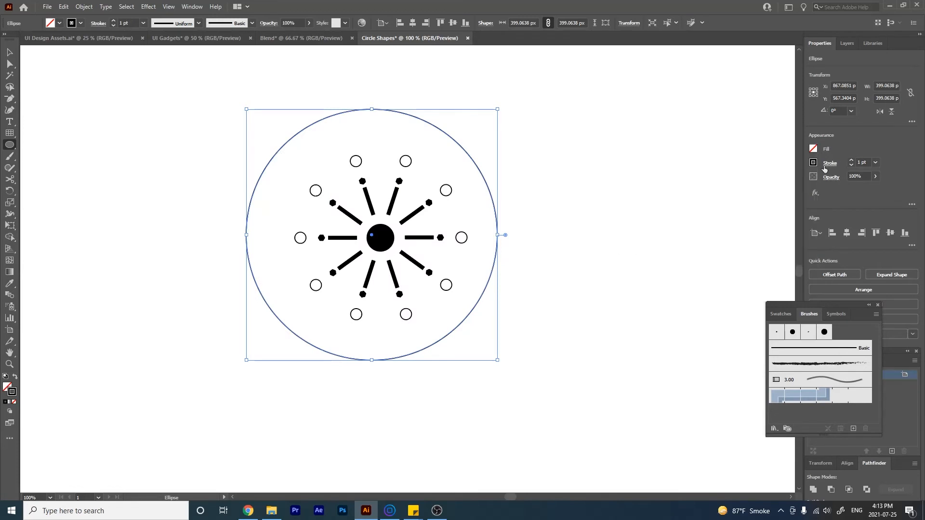
# - Set the outer circle's stroke weight to 6 pt and make it a dashed line with a 20 pt gap
pyautogui.click(852, 161)
pyautogui.click(852, 161)
pyautogui.click(852, 161)
pyautogui.click(852, 161)
pyautogui.click(852, 161)
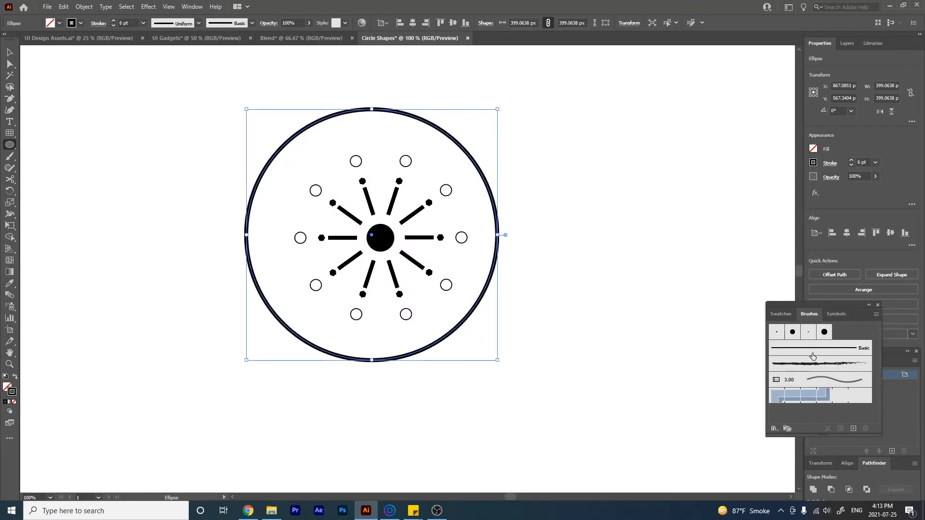
pyautogui.moveTo(842, 306); pyautogui.dragTo(859, 287)
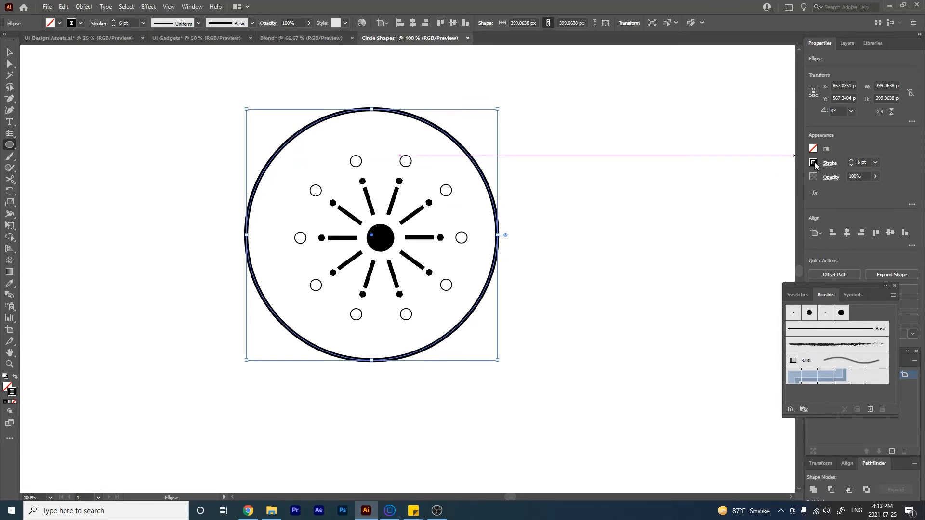
pyautogui.click(829, 163)
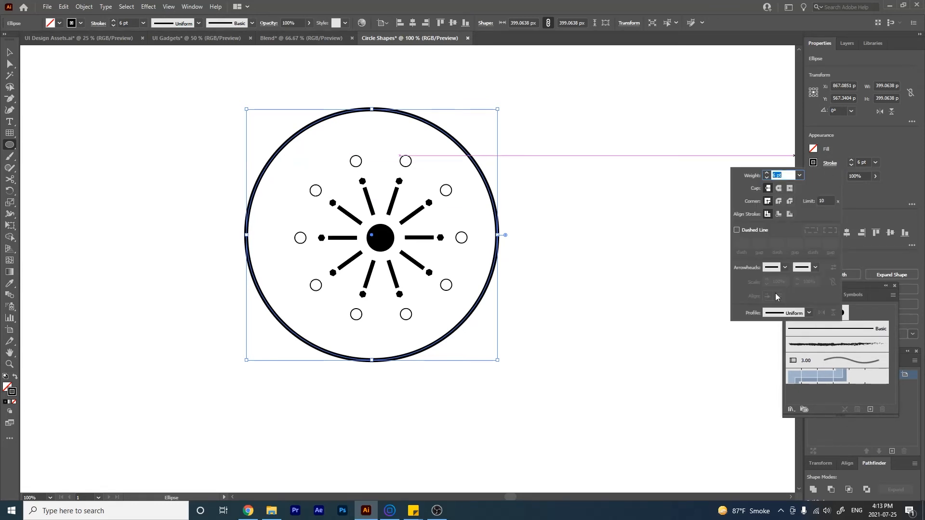
pyautogui.click(737, 230)
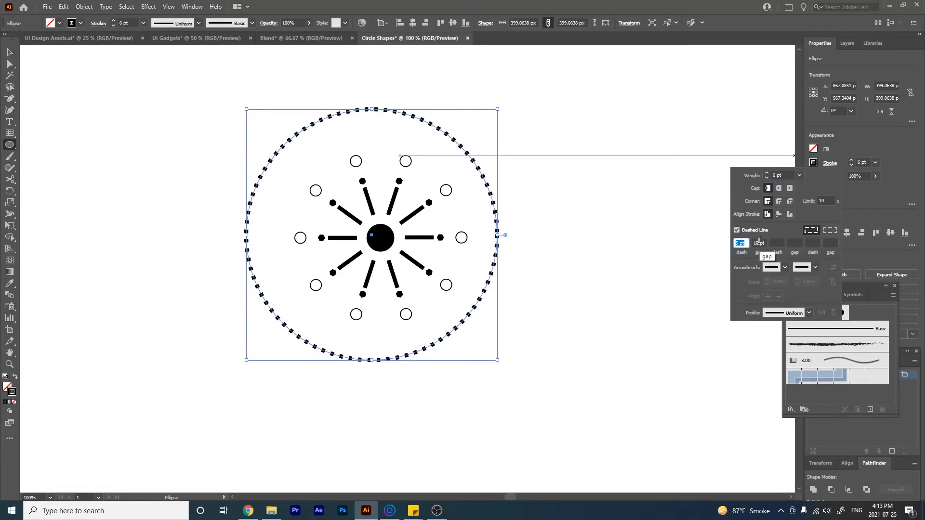
pyautogui.doubleClick(757, 244)
pyautogui.press('Return')
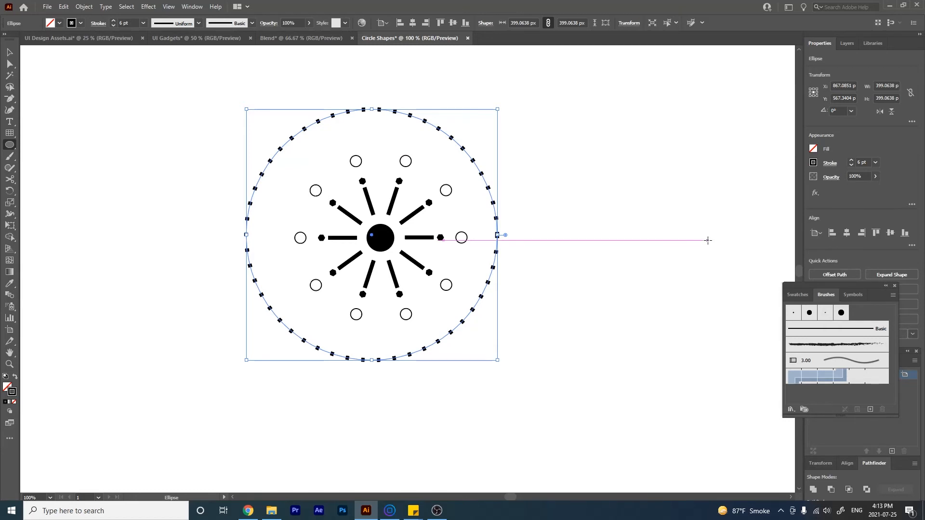
# - Set the outer ring's dash length to 10 pt and move the ring so it is centred on the radial pattern
pyautogui.click(829, 163)
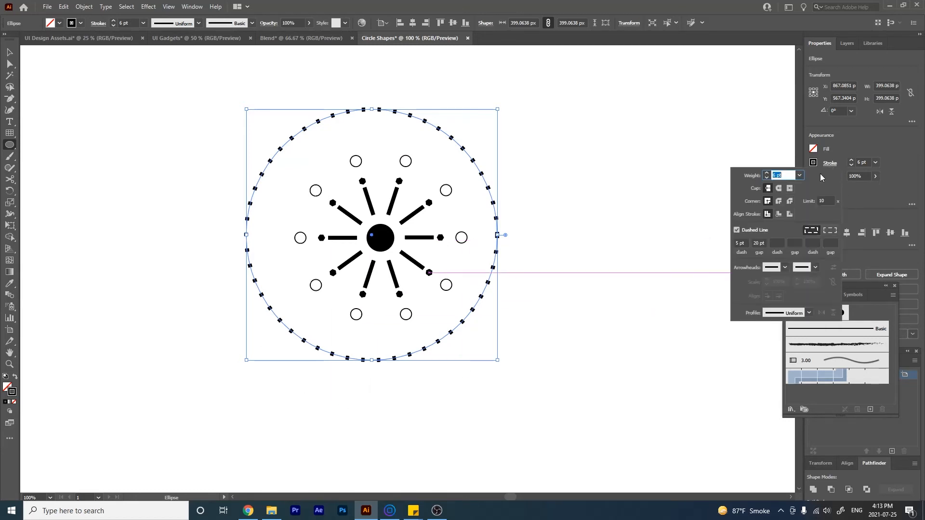
pyautogui.moveTo(743, 245); pyautogui.dragTo(718, 247)
pyautogui.write('10')
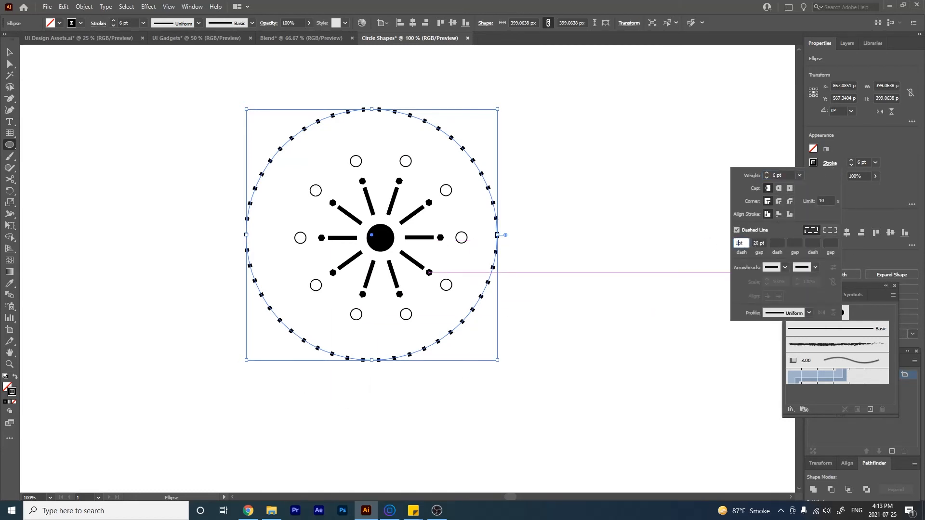
pyautogui.press('Return')
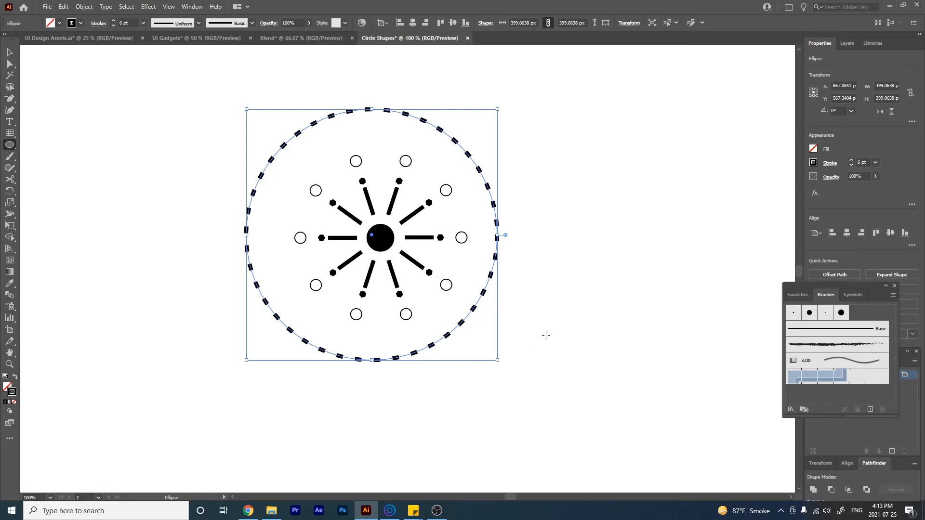
pyautogui.press('c')
pyautogui.moveTo(448, 336); pyautogui.dragTo(462, 340)
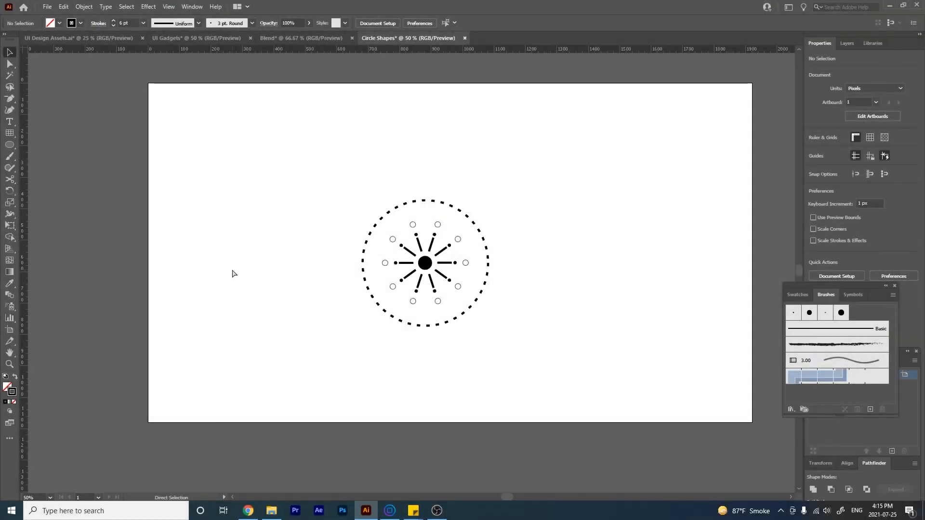
# - Duplicate the dashed ring, scale the copy down to about 305 px across and centre it on the black dot
pyautogui.press('v')
pyautogui.click(448, 325)
pyautogui.press('a')
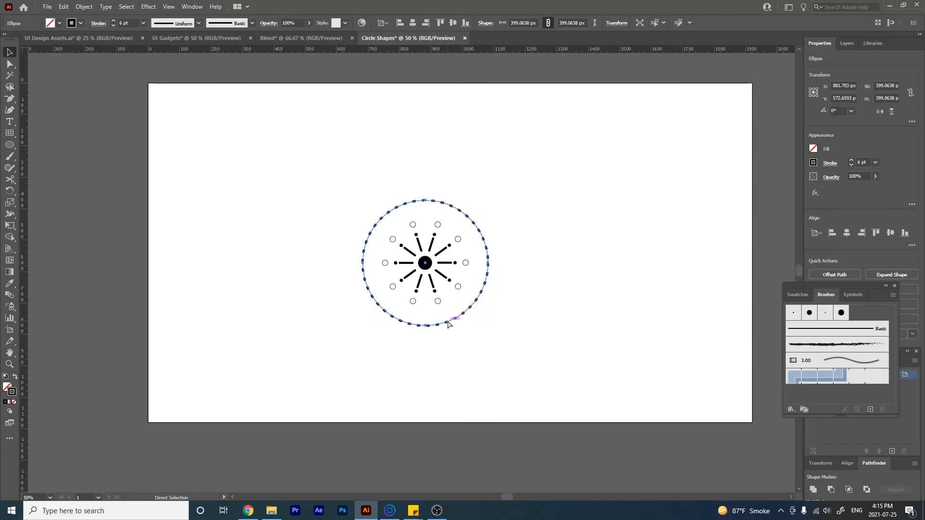
pyautogui.hotkey('ctrl', 'c')
pyautogui.hotkey('ctrl', 'v')
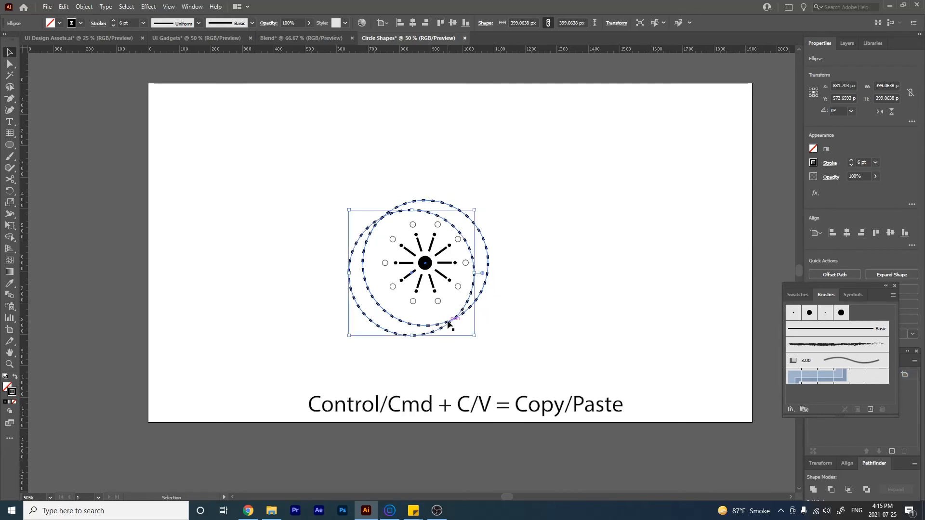
pyautogui.moveTo(475, 335); pyautogui.dragTo(446, 312)
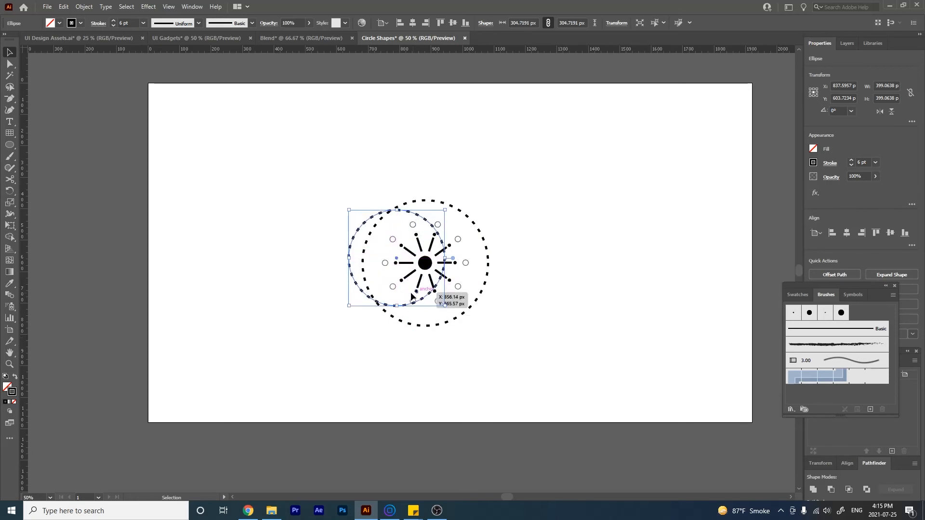
pyautogui.moveTo(399, 265); pyautogui.dragTo(424, 262)
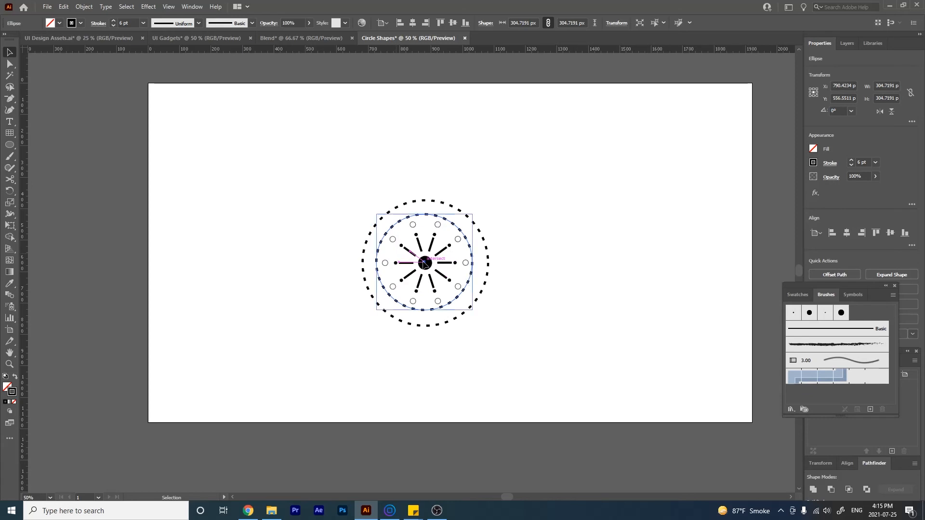
pyautogui.click(475, 305)
pyautogui.click(513, 332)
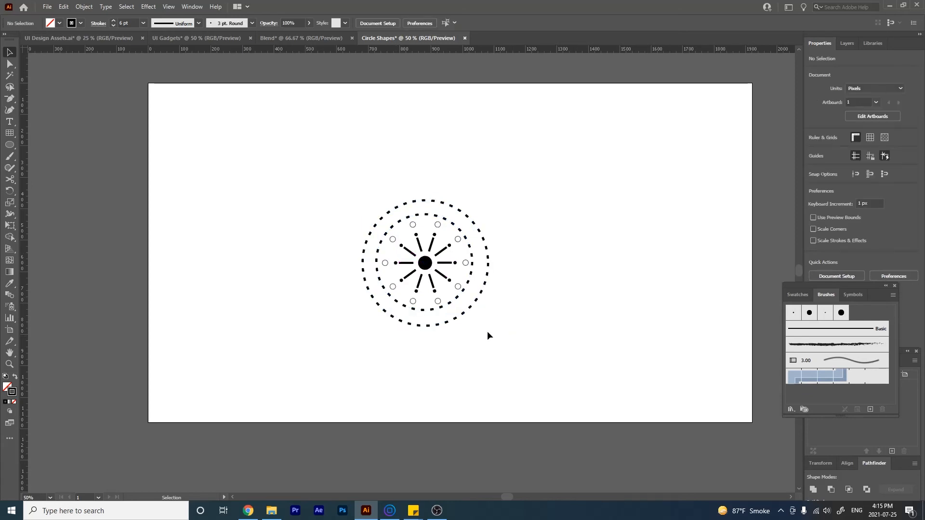
# - Set the inner dashed ring's stroke weight to 17 pt and its dash gap to 50 pt
pyautogui.click(466, 288)
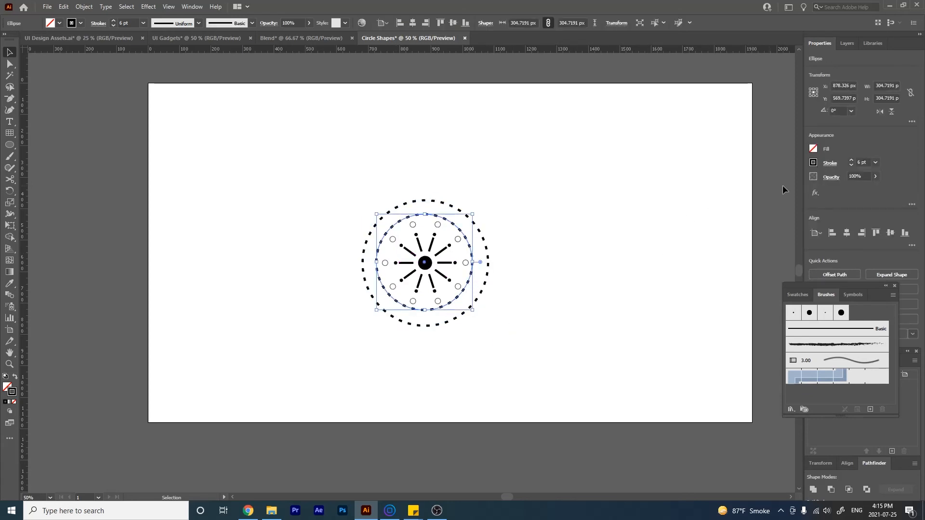
pyautogui.click(829, 163)
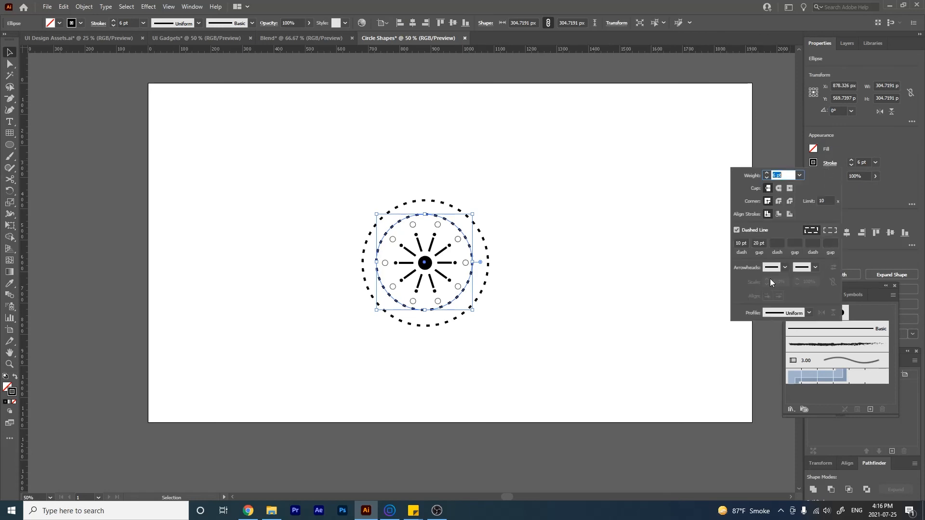
pyautogui.write('10')
pyautogui.press('Return')
pyautogui.click(767, 173)
pyautogui.click(767, 173)
pyautogui.click(767, 173)
pyautogui.click(767, 173)
pyautogui.click(767, 173)
pyautogui.click(767, 174)
pyautogui.click(767, 173)
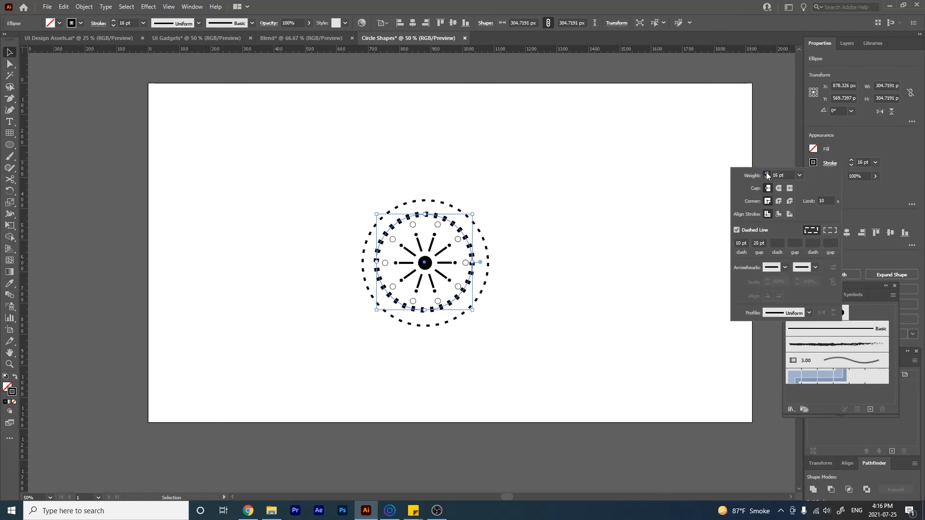
pyautogui.doubleClick(759, 244)
pyautogui.write('50')
pyautogui.press('Return')
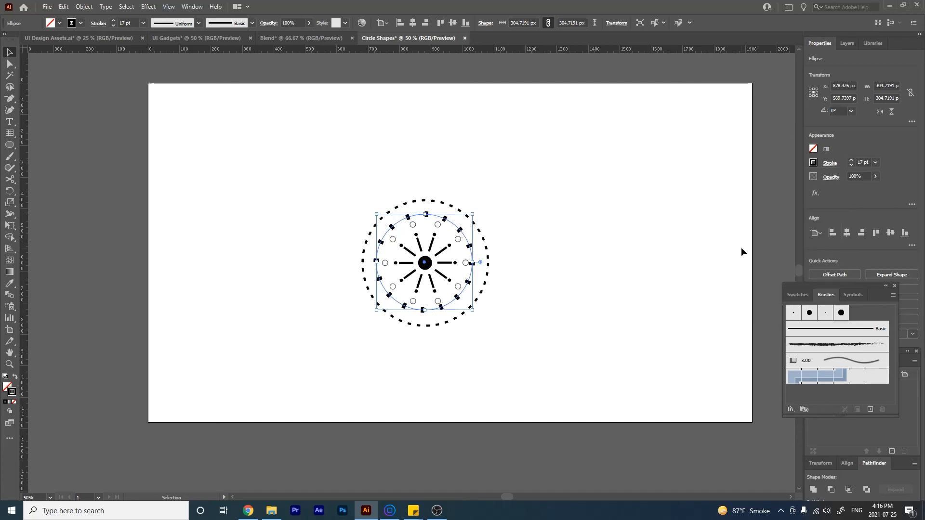
pyautogui.click(537, 335)
pyautogui.click(472, 263)
pyautogui.click(838, 164)
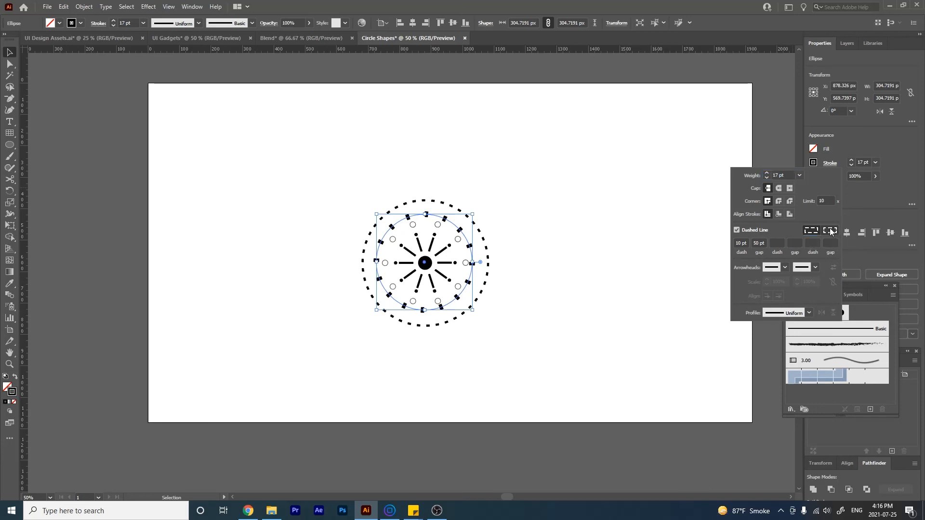
pyautogui.click(489, 265)
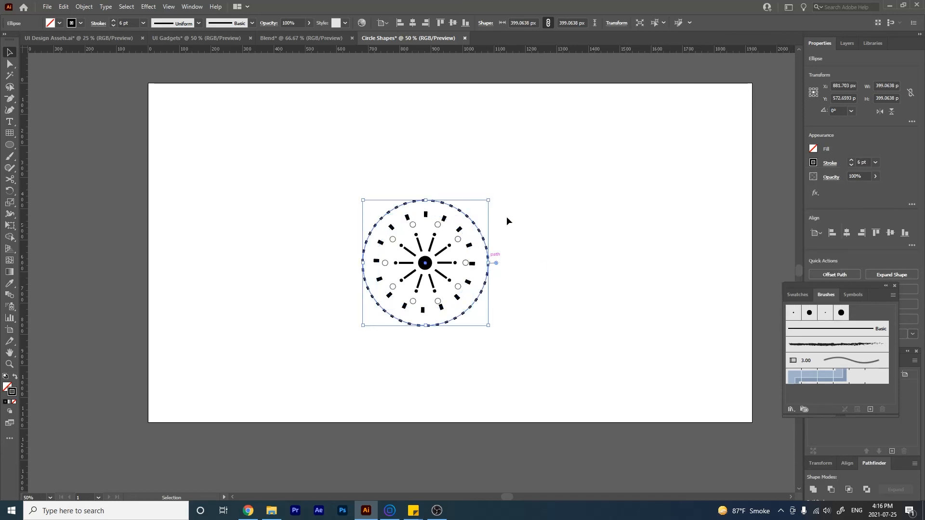
pyautogui.click(829, 164)
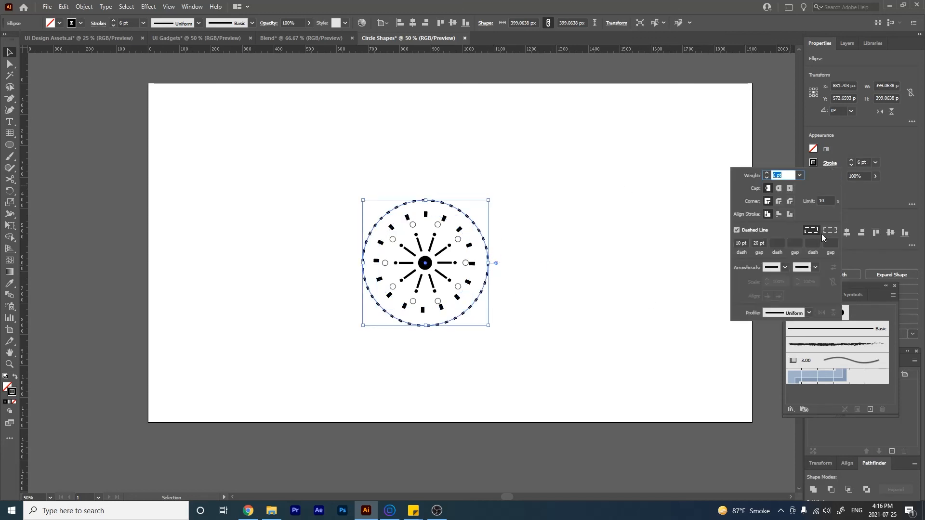
pyautogui.click(537, 322)
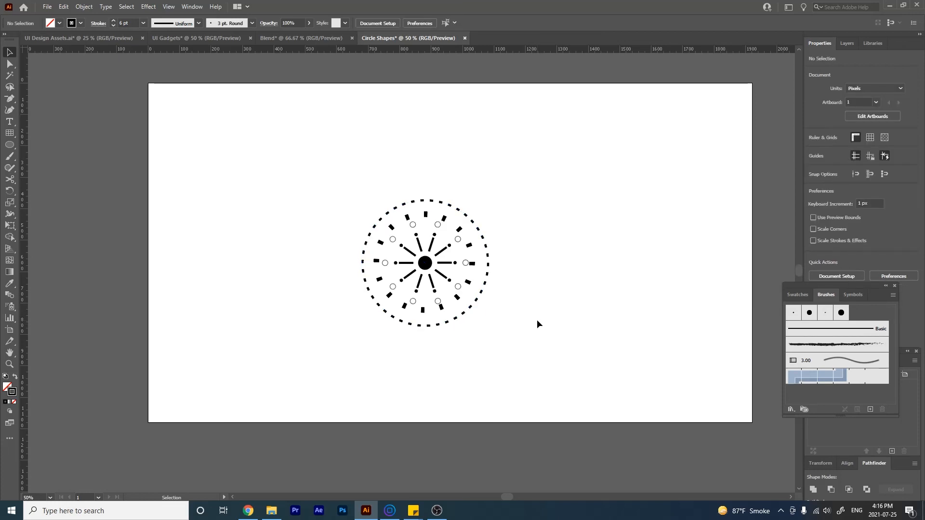